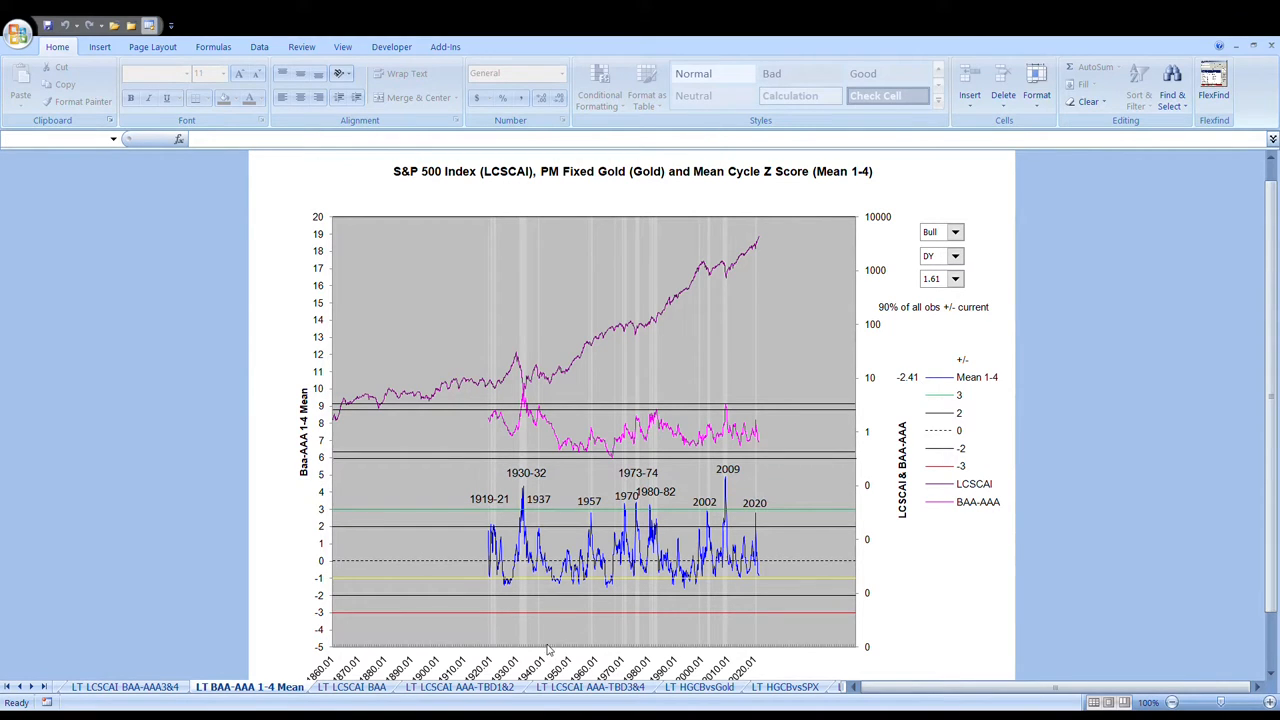
Review the LT LCSCAI BAA-AAA 1&2 and 3&4 chart sheets, then return to the 1-4 Mean chart
{"action": "left_click", "coordinate": [20, 688]}
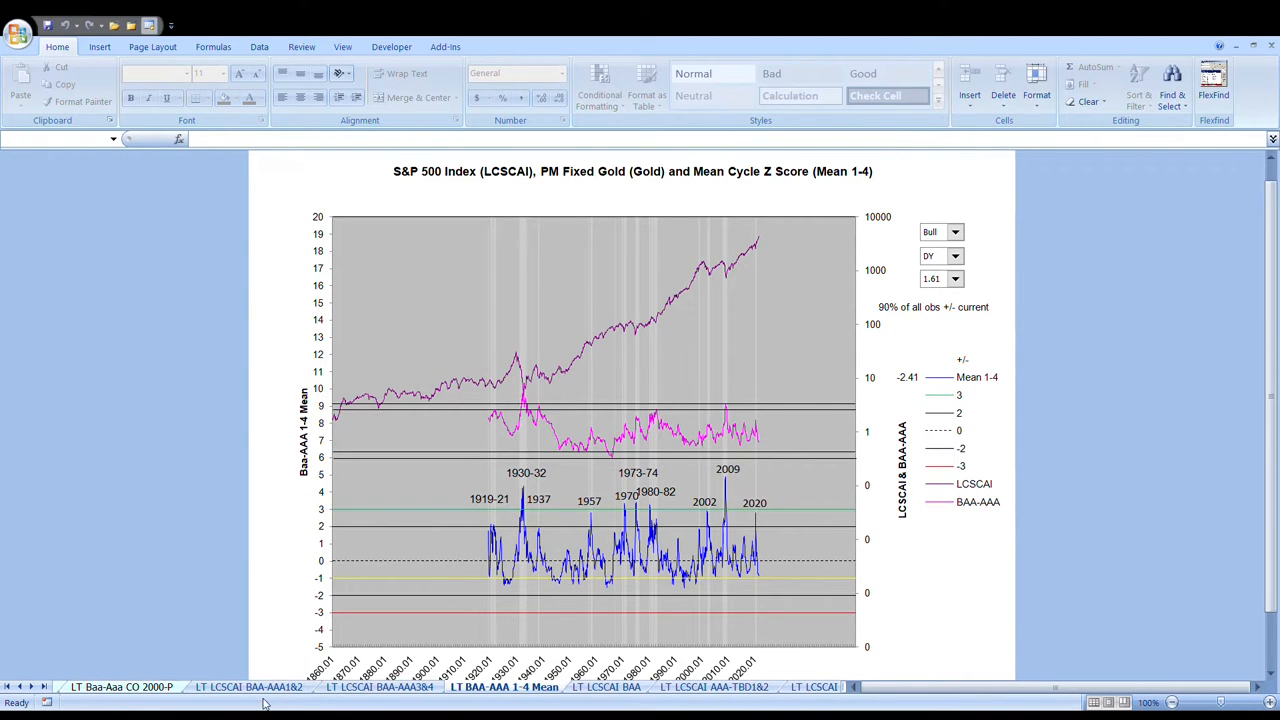
{"action": "left_click", "coordinate": [250, 687]}
{"action": "left_click", "coordinate": [380, 687]}
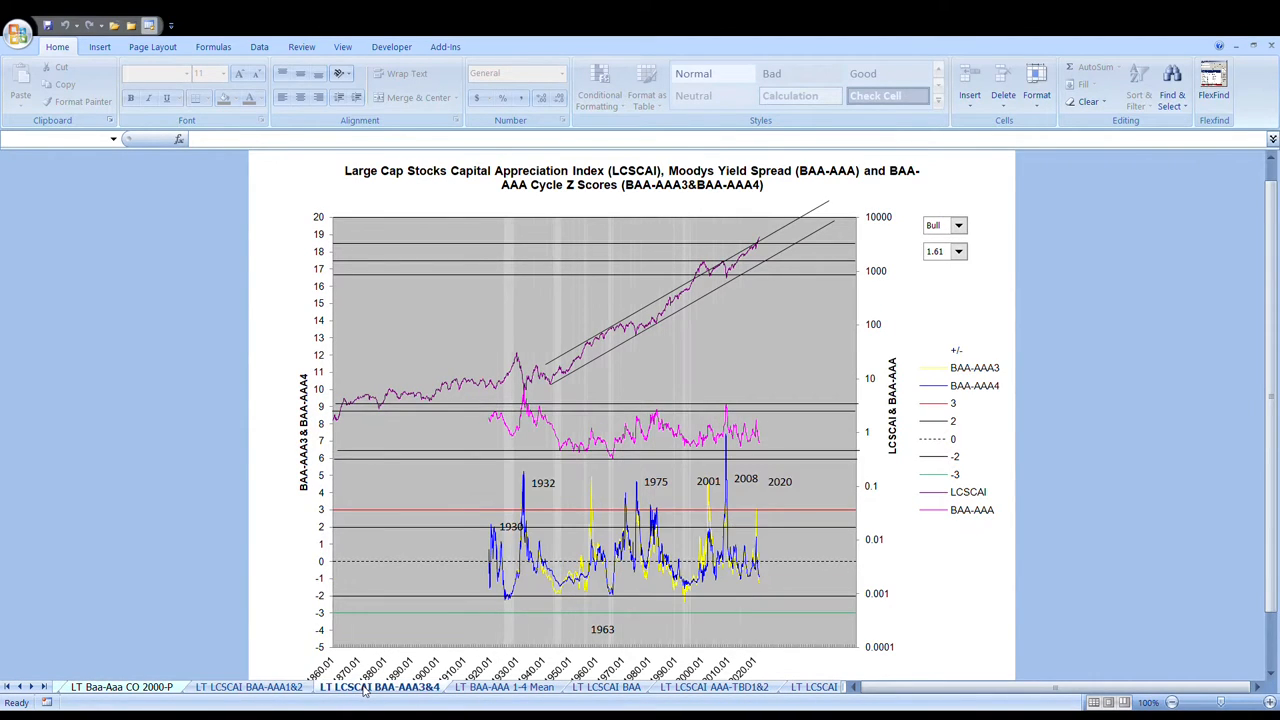
{"action": "left_click", "coordinate": [462, 688]}
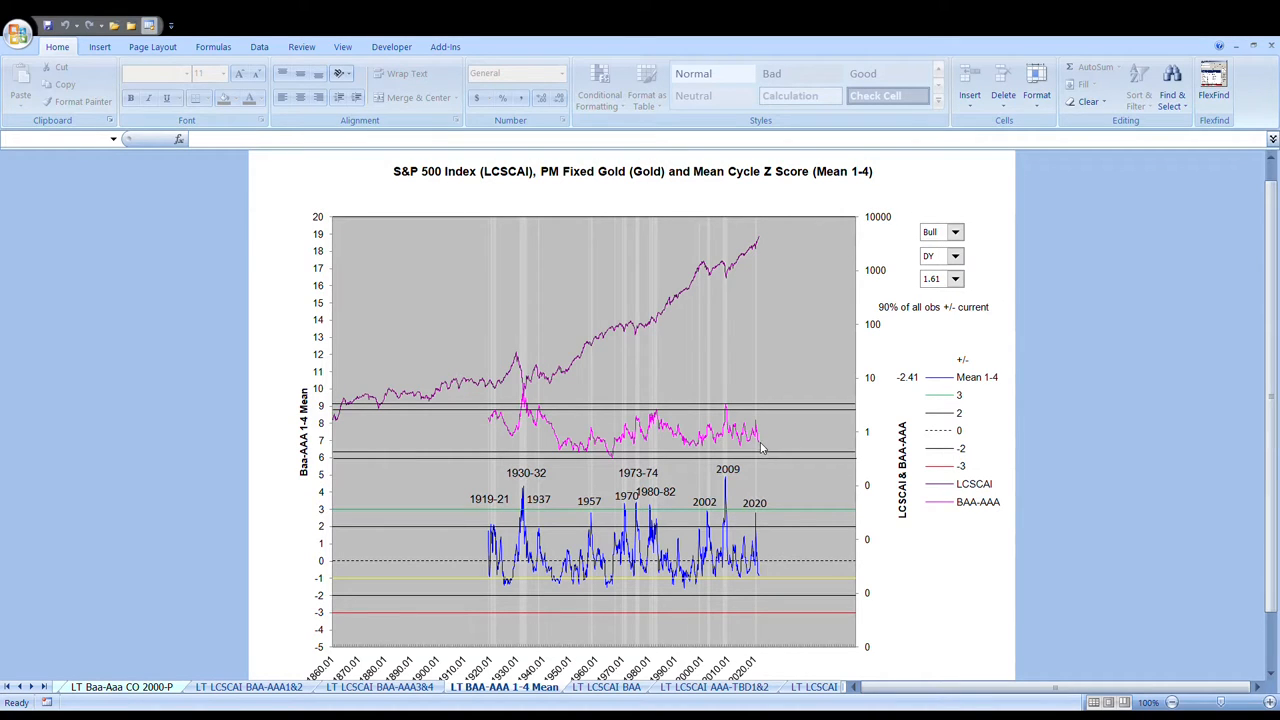
Inspect the two horizontal lines drawn near 7 and the chart's plot area
{"action": "left_click", "coordinate": [660, 458]}
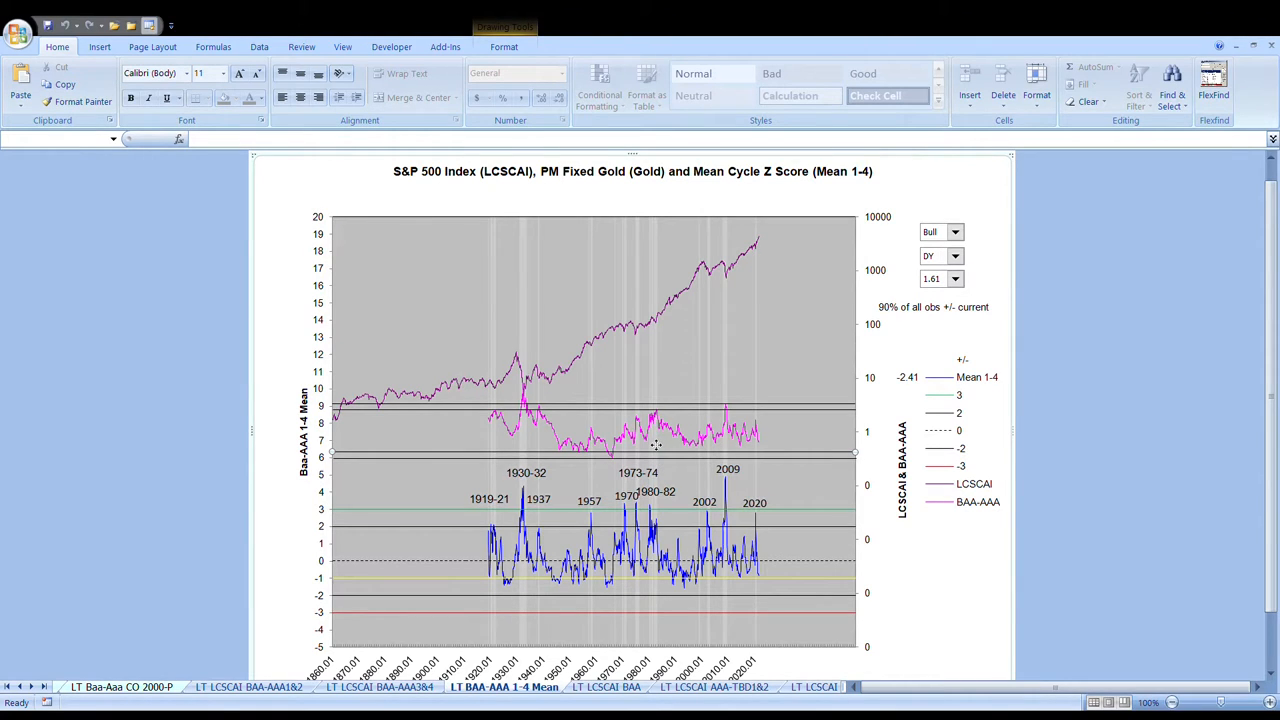
{"action": "left_click", "coordinate": [655, 443]}
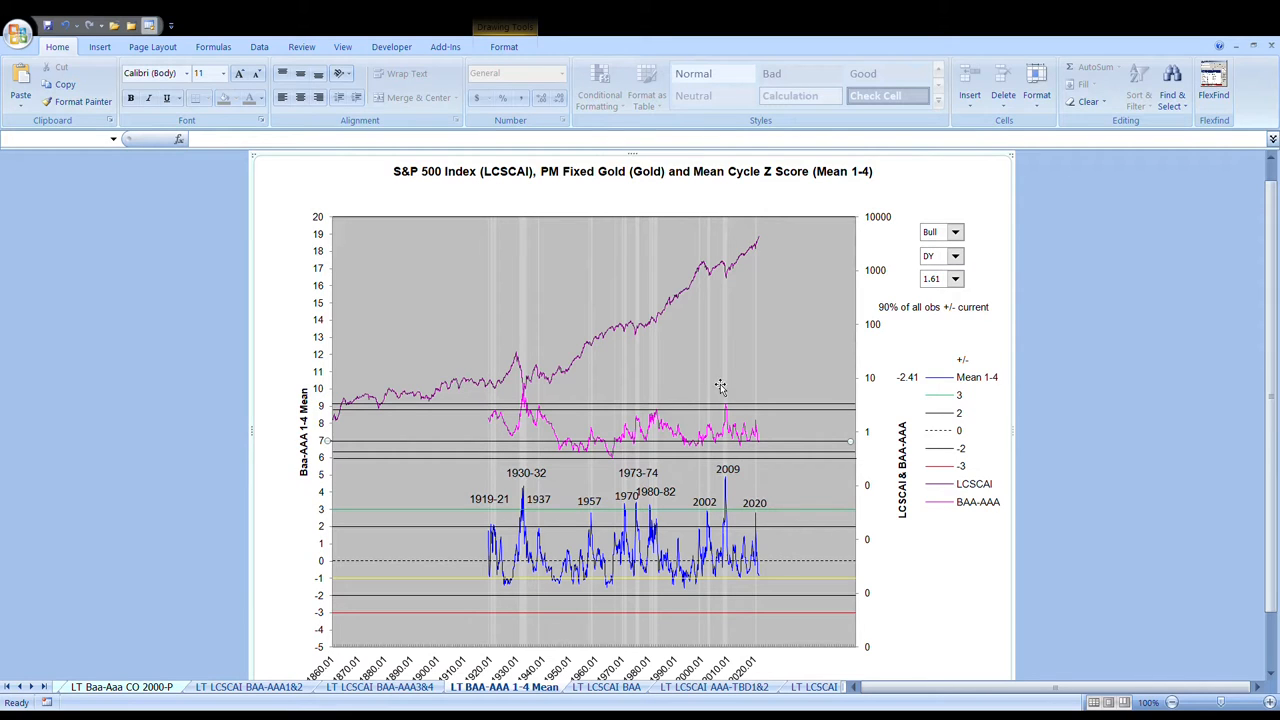
{"action": "left_click", "coordinate": [633, 450]}
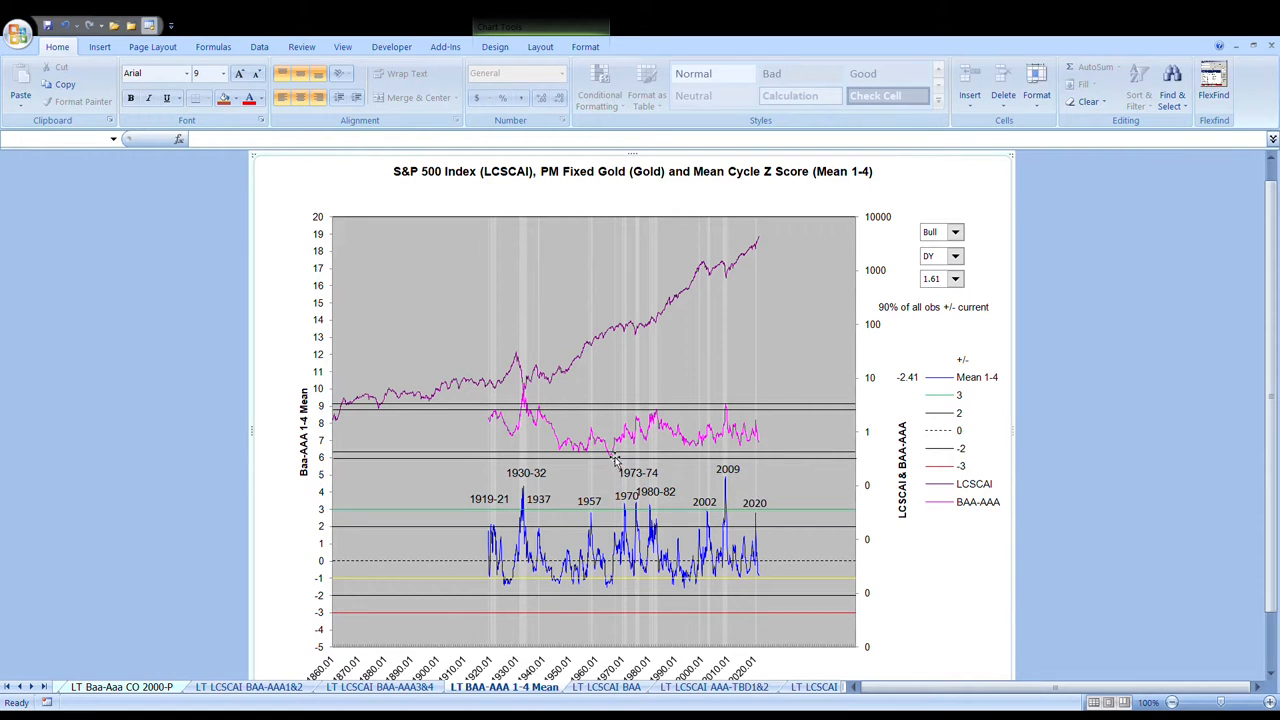
{"action": "left_click", "coordinate": [615, 435]}
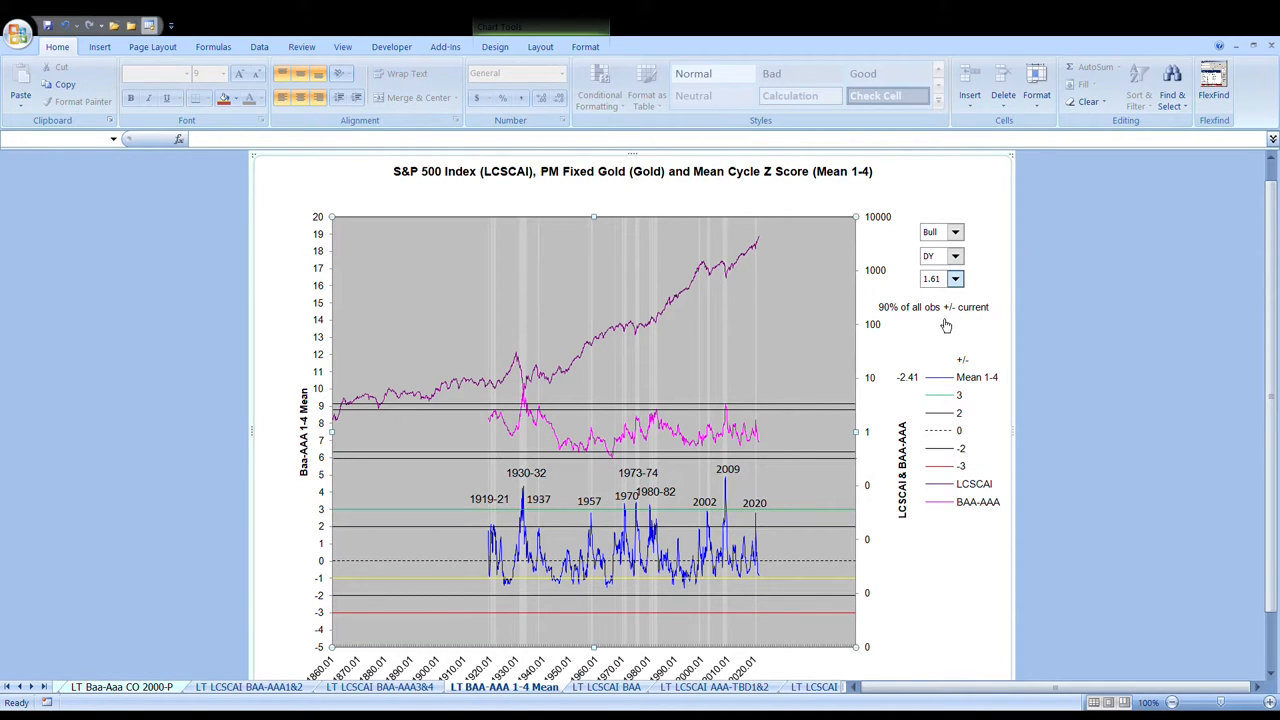
Raise the Z-score threshold to 1.96 (95%), try 3 (99%), and settle on 1.96
{"action": "left_click", "coordinate": [955, 279]}
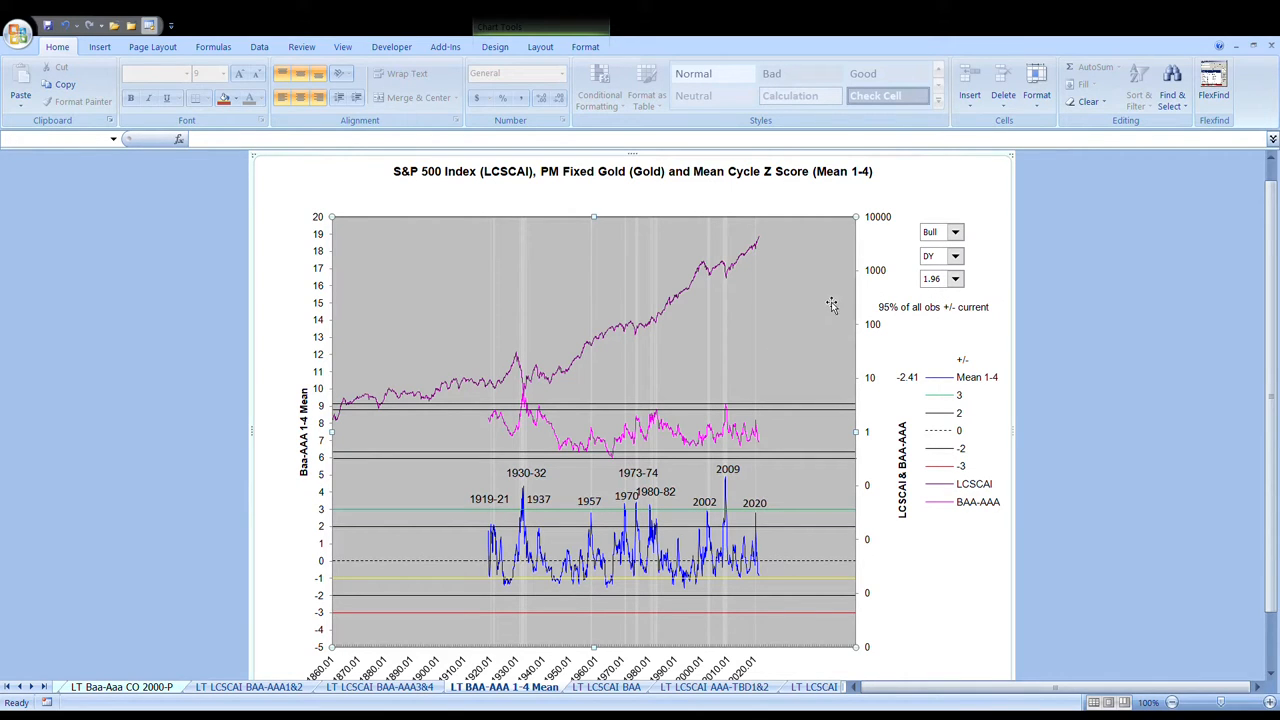
{"action": "left_click", "coordinate": [955, 279]}
{"action": "left_click", "coordinate": [940, 314]}
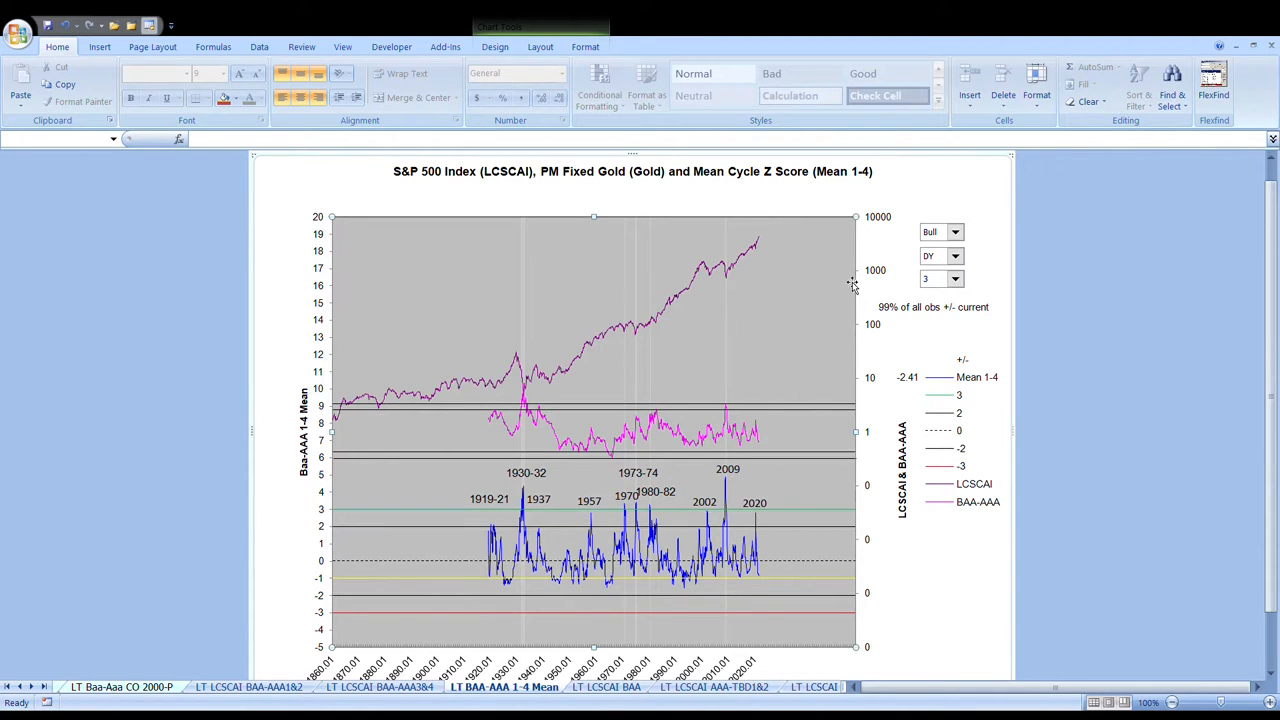
{"action": "left_click", "coordinate": [955, 279]}
{"action": "left_click", "coordinate": [944, 300]}
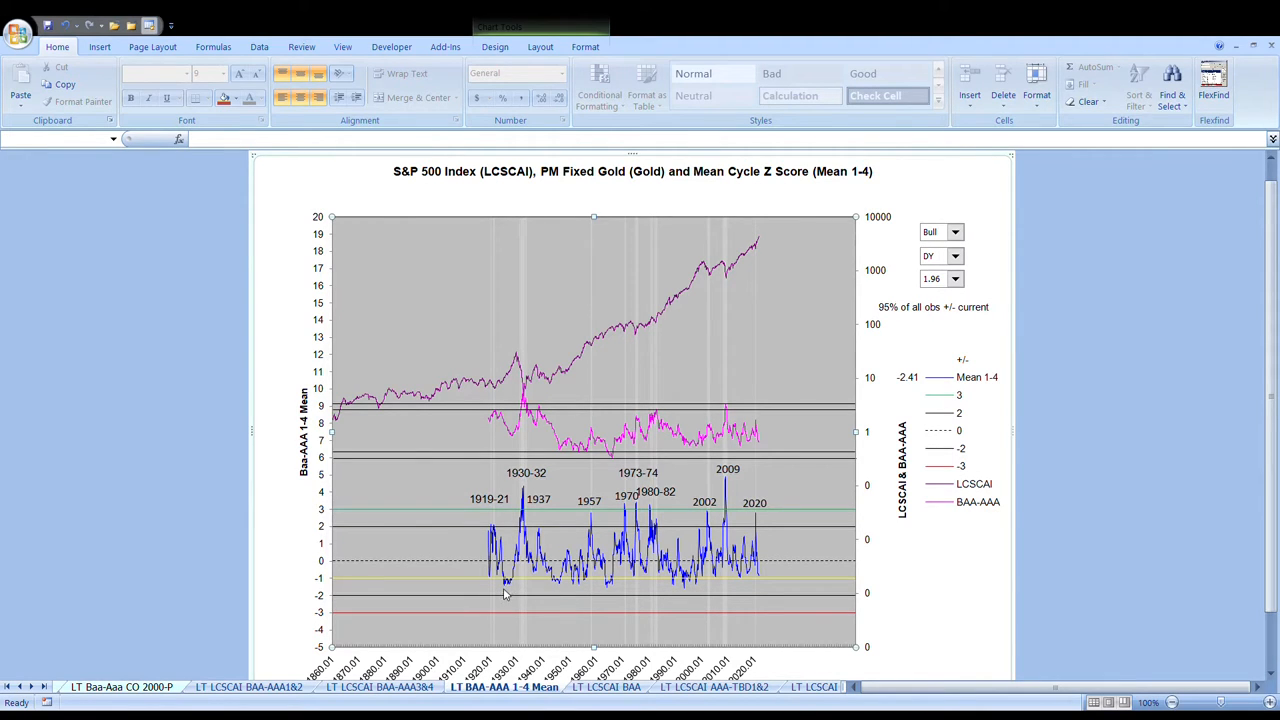
Switch the highlighting to bear periods and lower the Z-score threshold to 1 (84%)
{"action": "left_click", "coordinate": [956, 234]}
{"action": "left_click", "coordinate": [940, 258]}
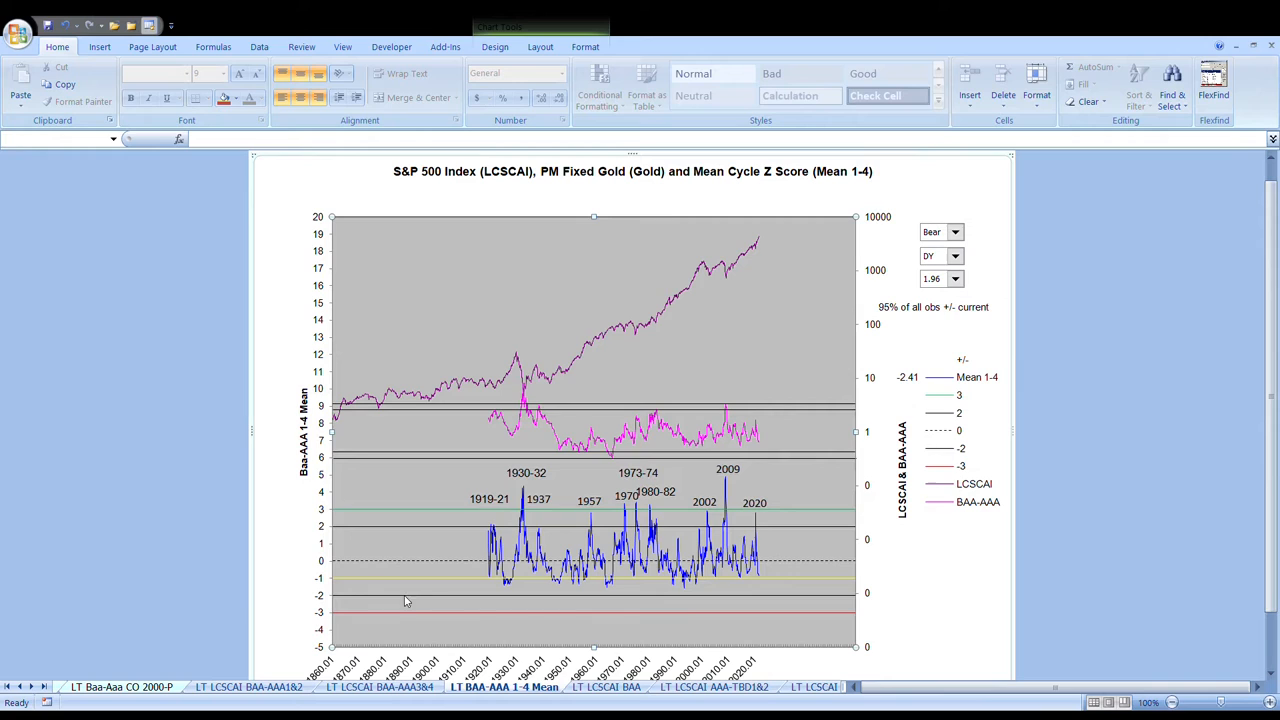
{"action": "left_click", "coordinate": [955, 279]}
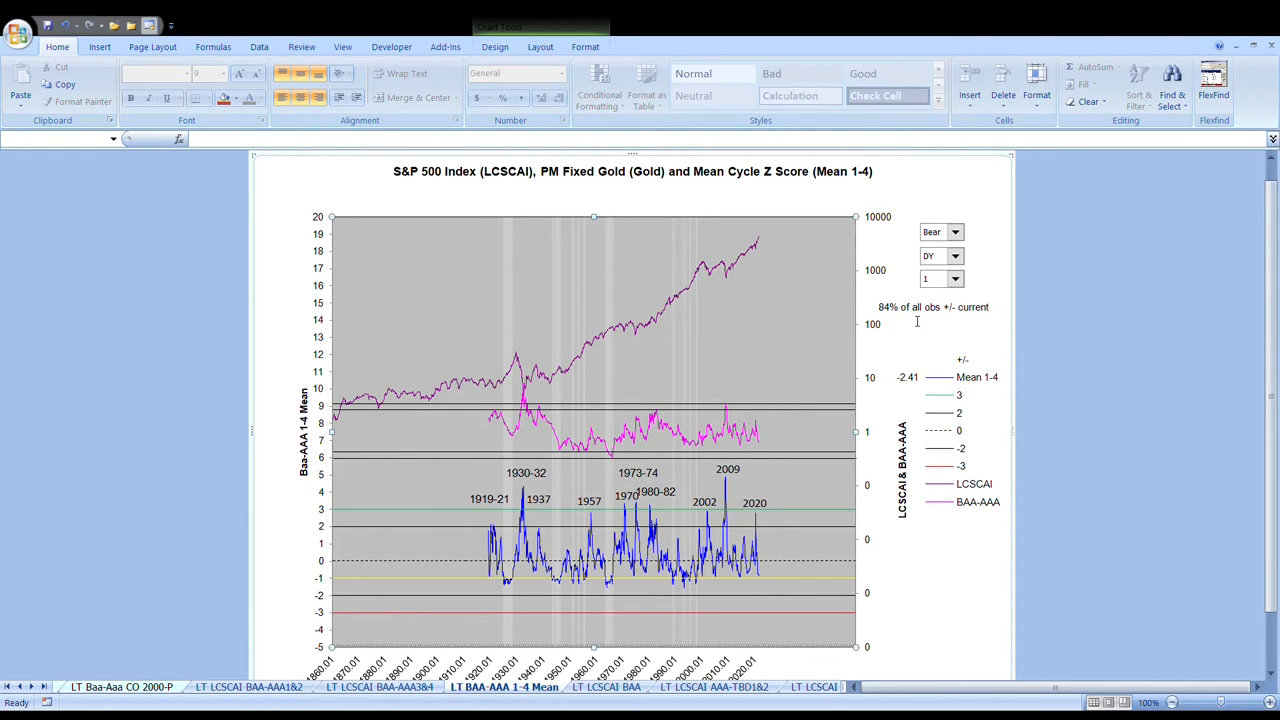
{"action": "left_click", "coordinate": [955, 279]}
{"action": "left_click", "coordinate": [946, 305]}
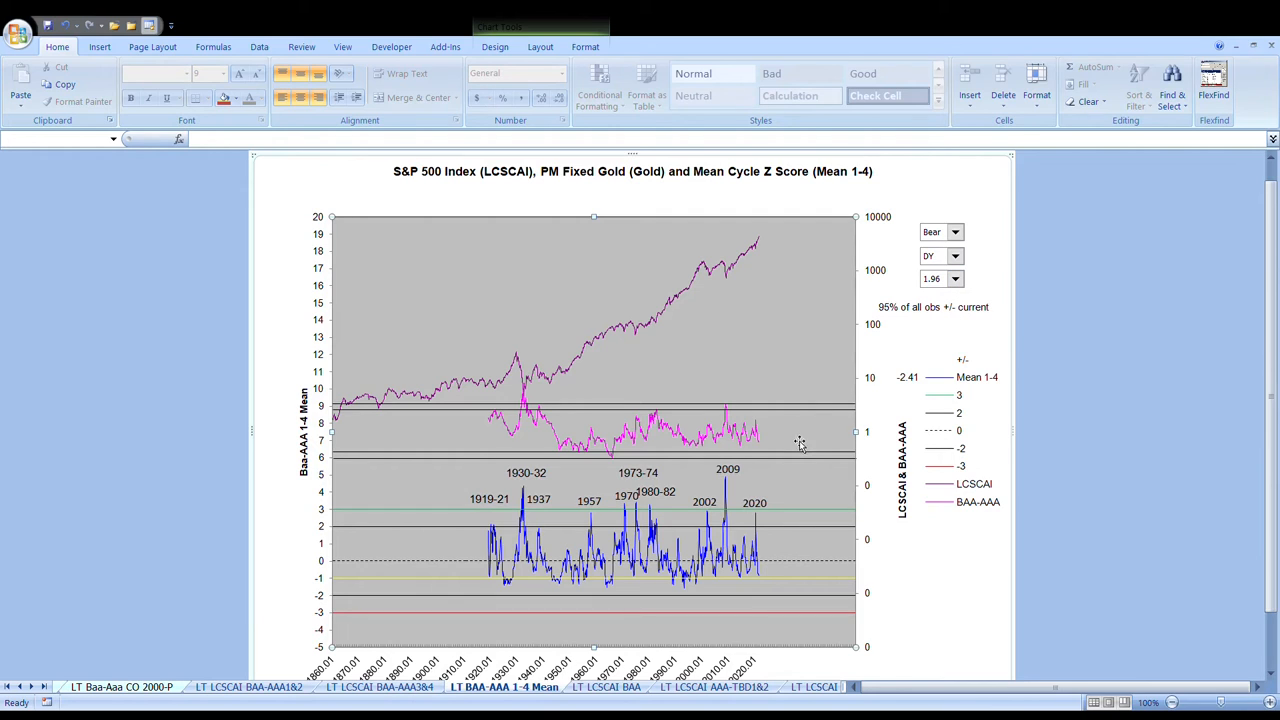
{"action": "key", "text": "Down"}
{"action": "left_click", "coordinate": [955, 279]}
{"action": "left_click", "coordinate": [946, 293]}
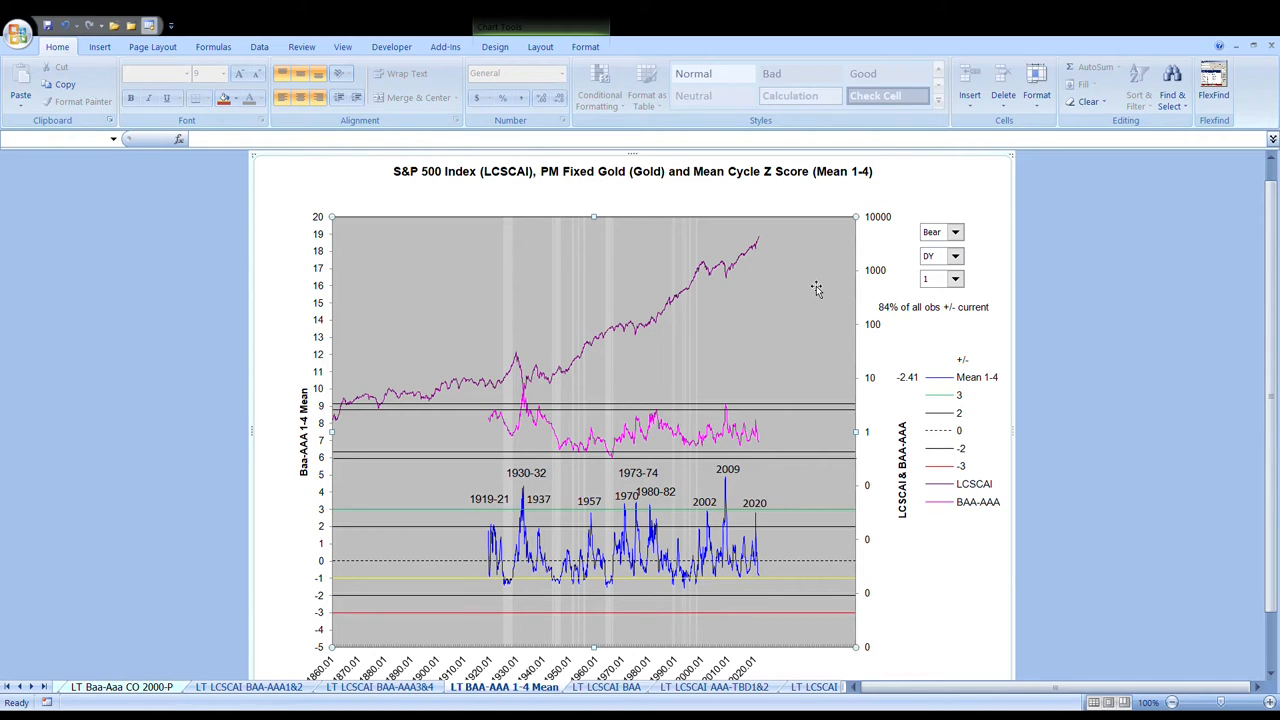
Highlight bull periods again at the 1.96 threshold covering 95% of observations
{"action": "left_click", "coordinate": [940, 232]}
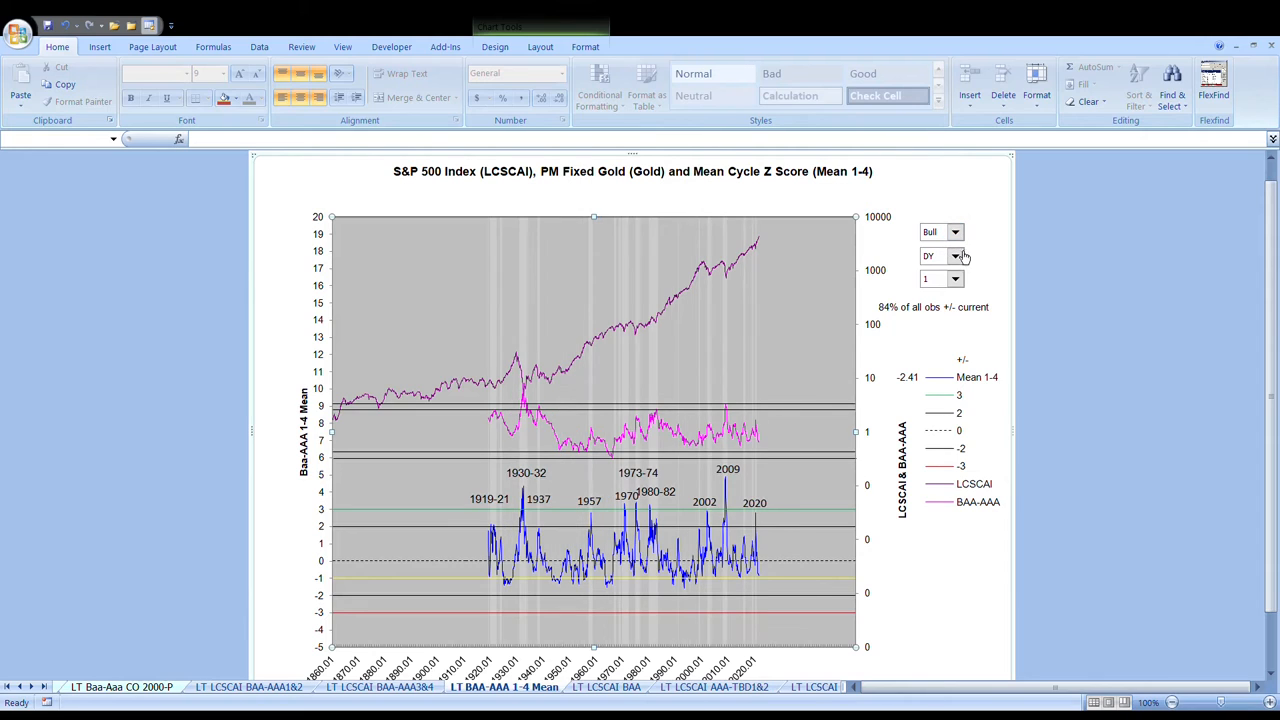
{"action": "left_click", "coordinate": [955, 279]}
{"action": "left_click", "coordinate": [948, 320]}
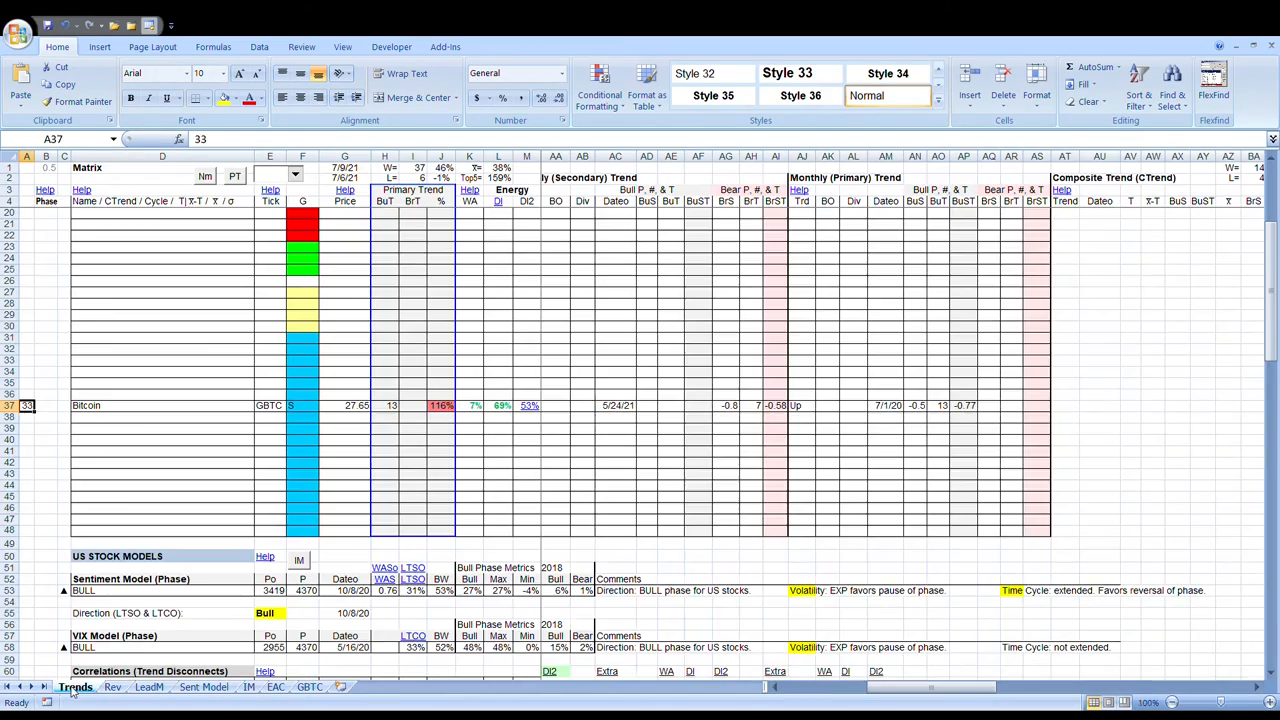
{"action": "scroll", "coordinate": [121, 524], "scroll_direction": "down", "scroll_amount": 10}
{"action": "scroll", "coordinate": [130, 520], "scroll_direction": "down", "scroll_amount": 10}
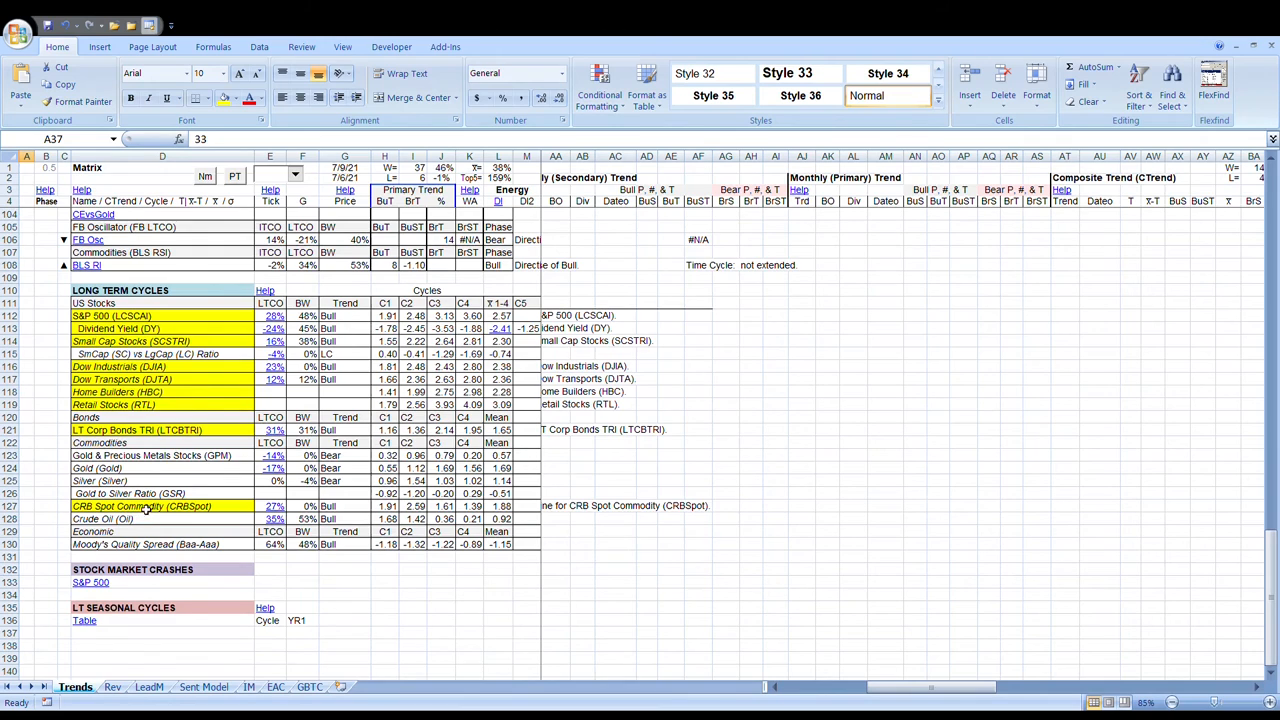
{"action": "scroll", "coordinate": [145, 510], "scroll_direction": "up", "scroll_amount": 4}
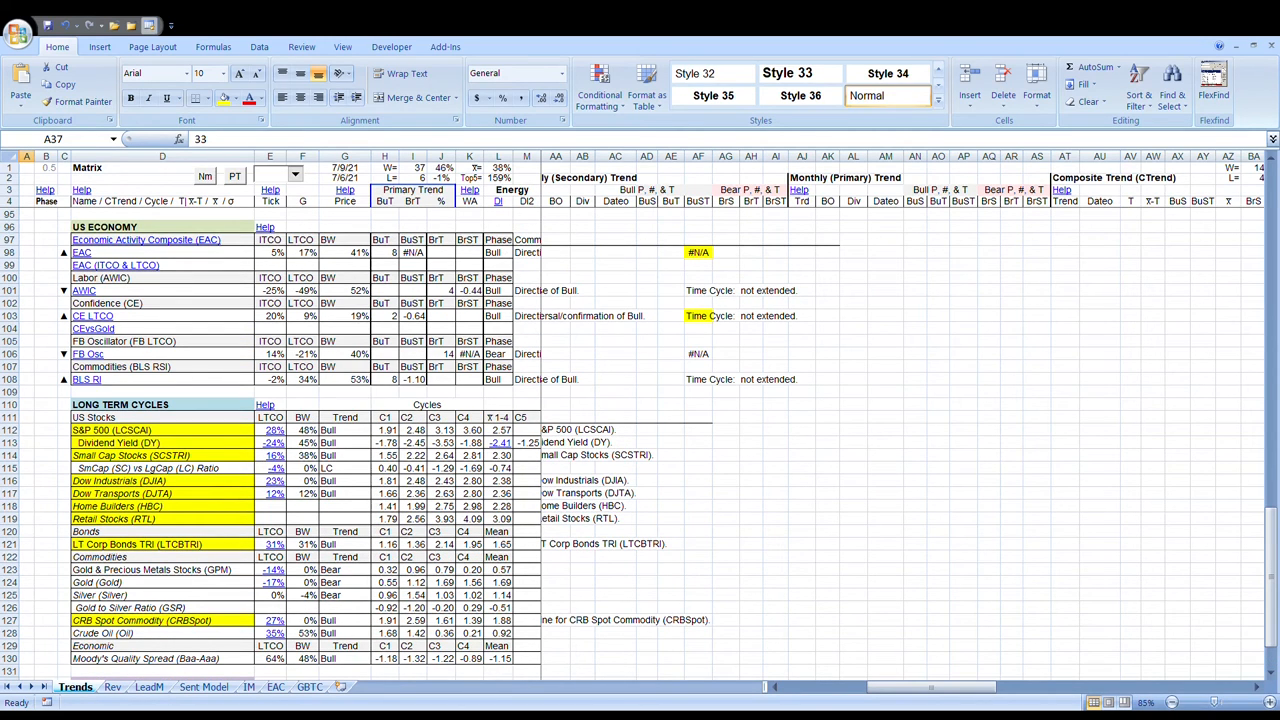
{"action": "left_click_drag", "start_coordinate": [905, 688], "coordinate": [805, 688]}
Select the Moody's Quality Spread (Baa-Aaa) row label in the Long Term Cycles section
{"action": "left_click", "coordinate": [106, 658]}
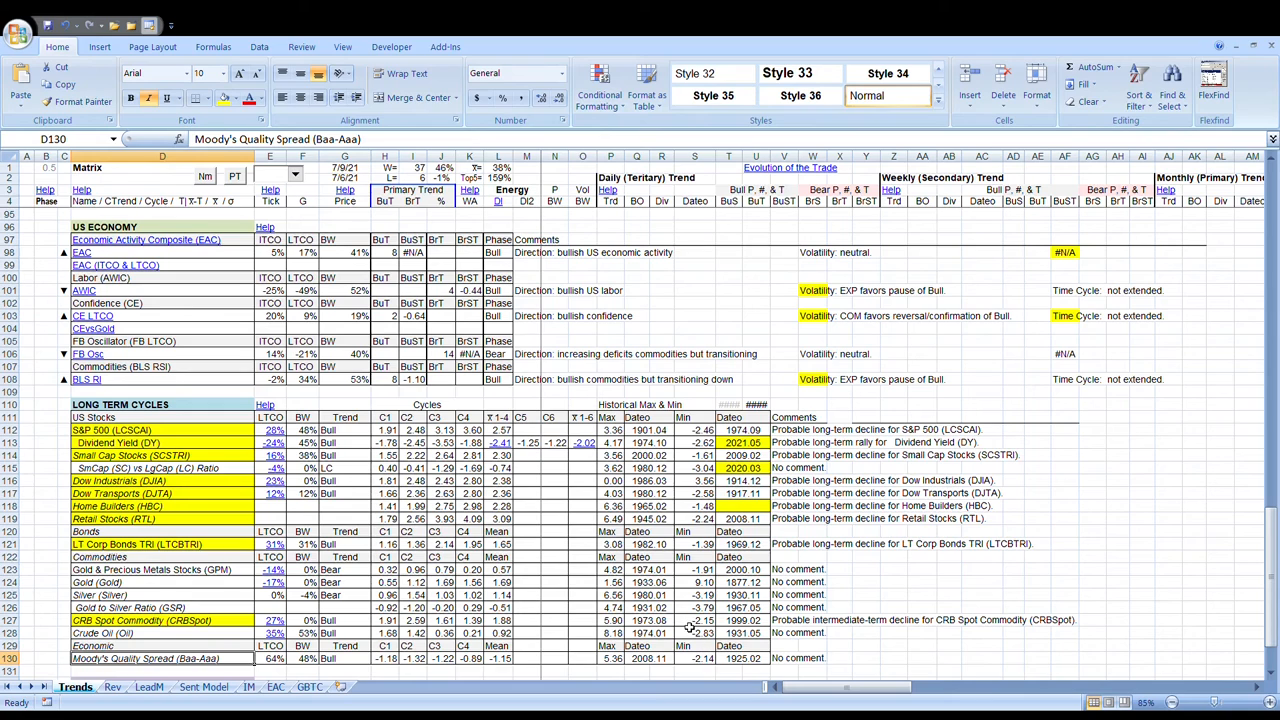
Check the quality spread's historical minimum value in cell S130
{"action": "left_click", "coordinate": [702, 660]}
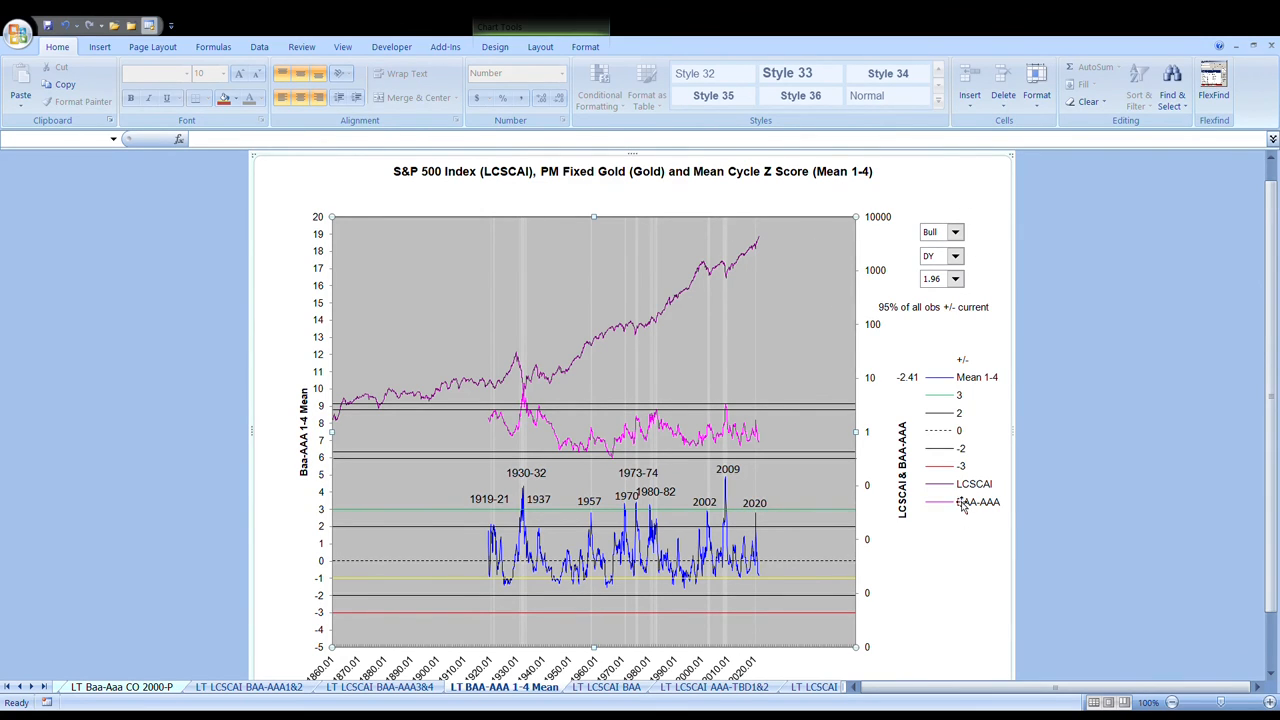
{"action": "scroll", "coordinate": [960, 520], "scroll_direction": "down", "scroll_amount": 1}
{"action": "scroll", "coordinate": [1237, 693], "scroll_direction": "up", "scroll_amount": 1}
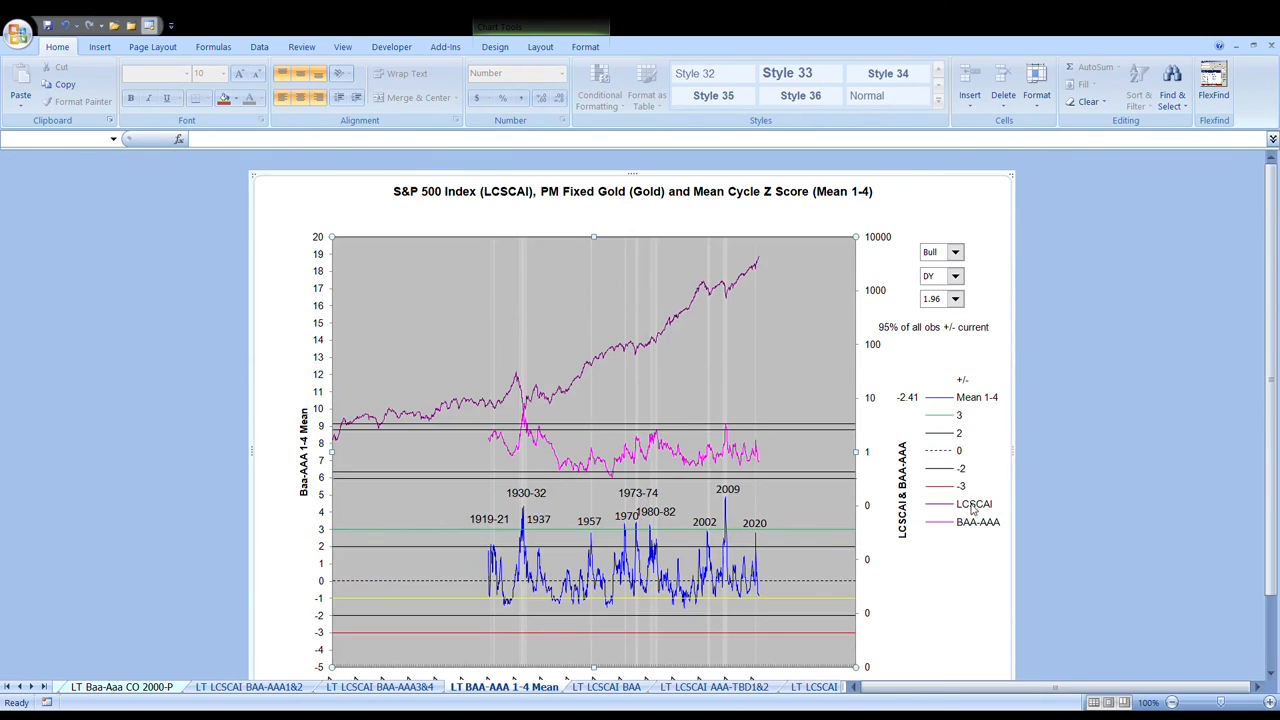